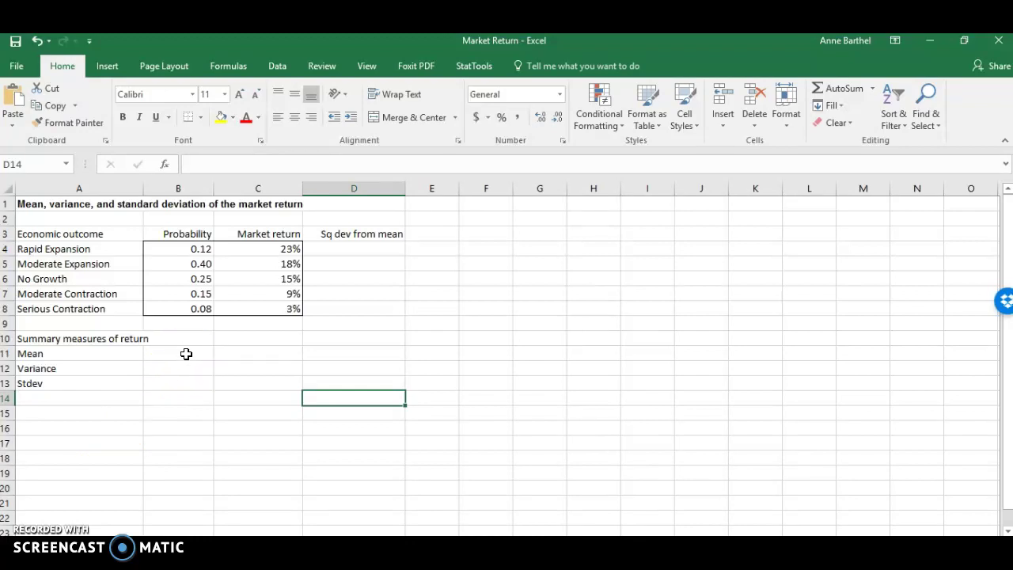
Calculate the mean return in cell B11 with the formula =SUMPRODUCT(B4:B8, C4:C8).
click(152, 355)
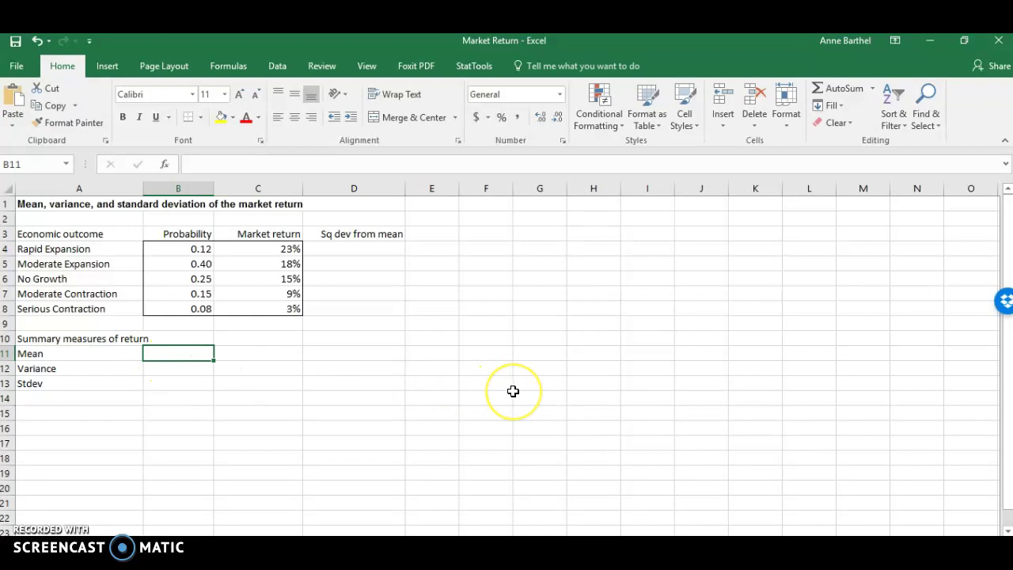
text(=)
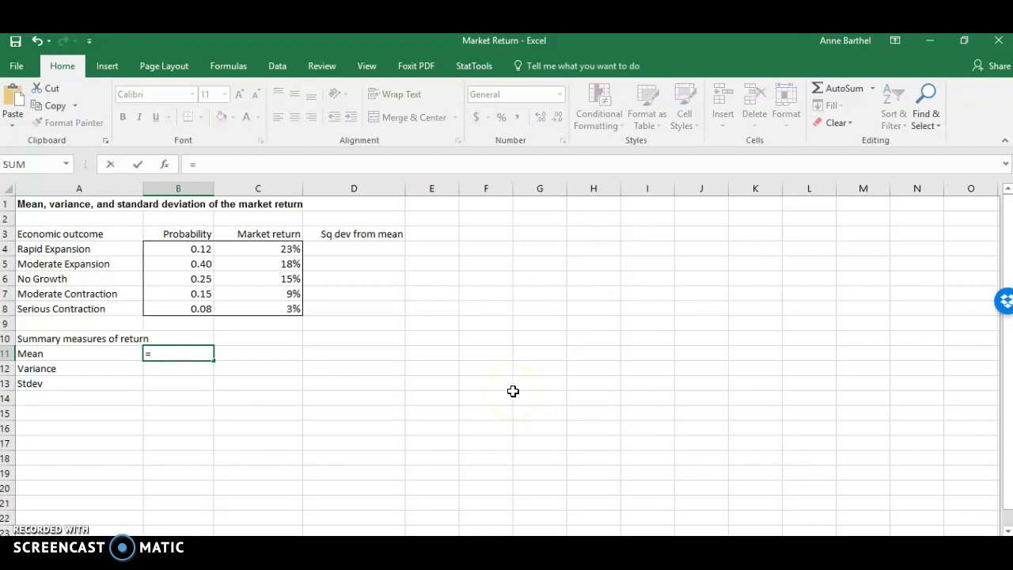
text(sum)
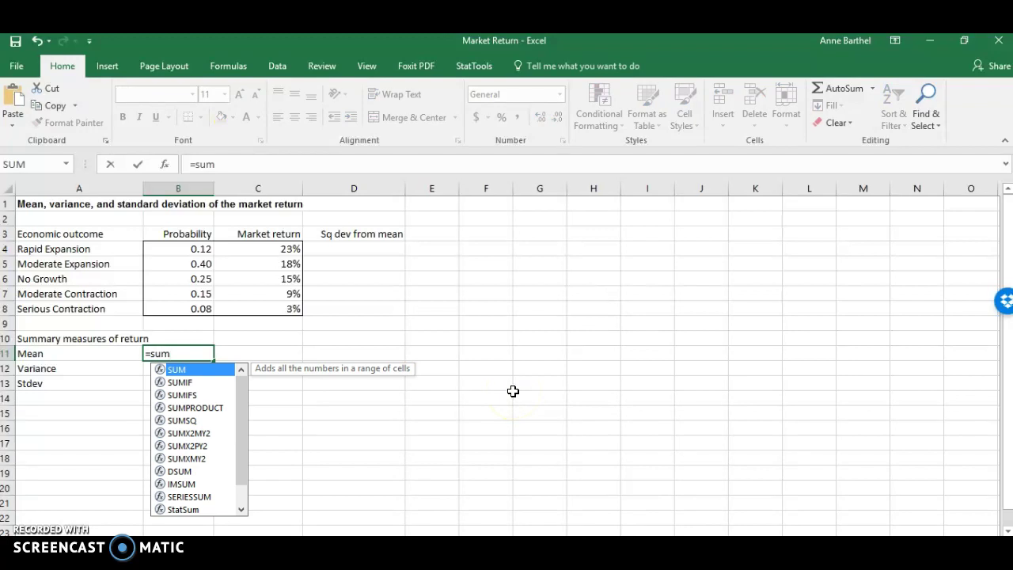
double_click(207, 408)
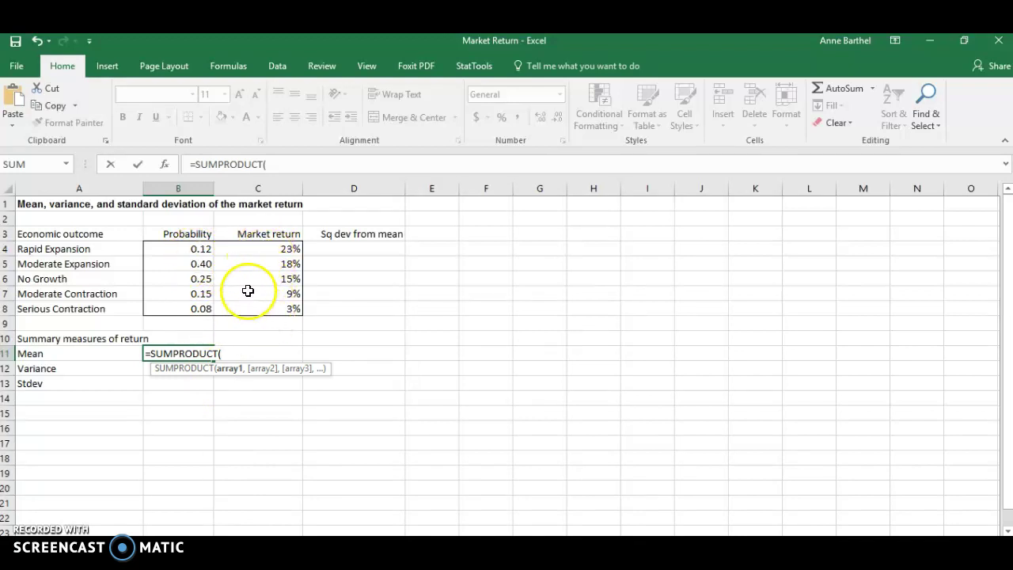
drag(199, 248, 199, 309)
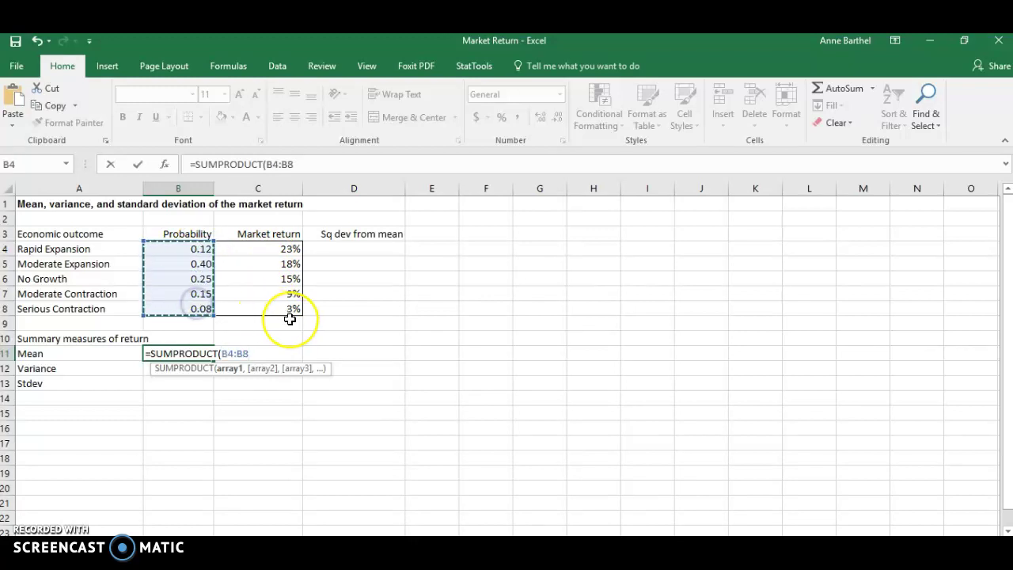
text(,)
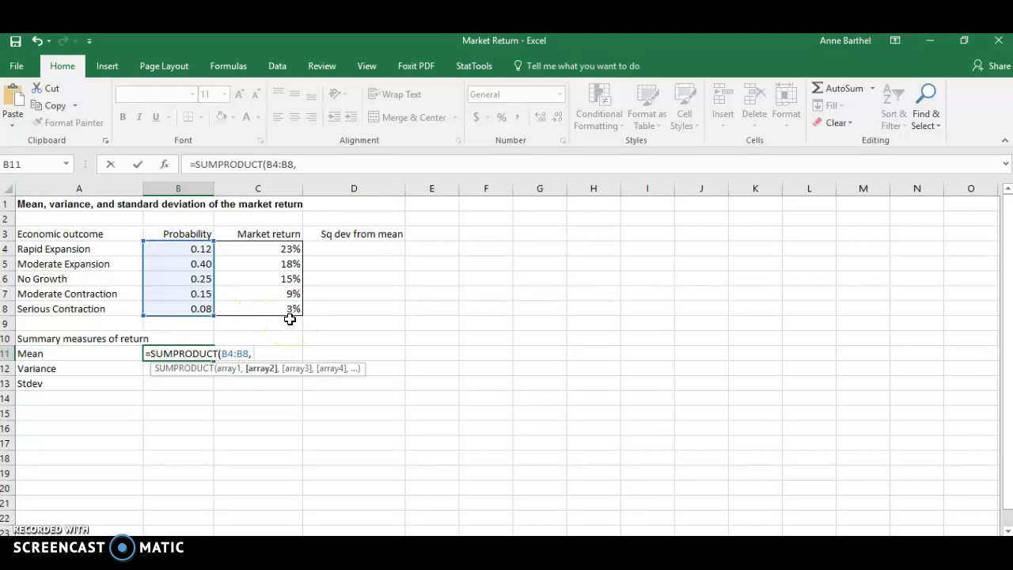
drag(265, 248, 257, 307)
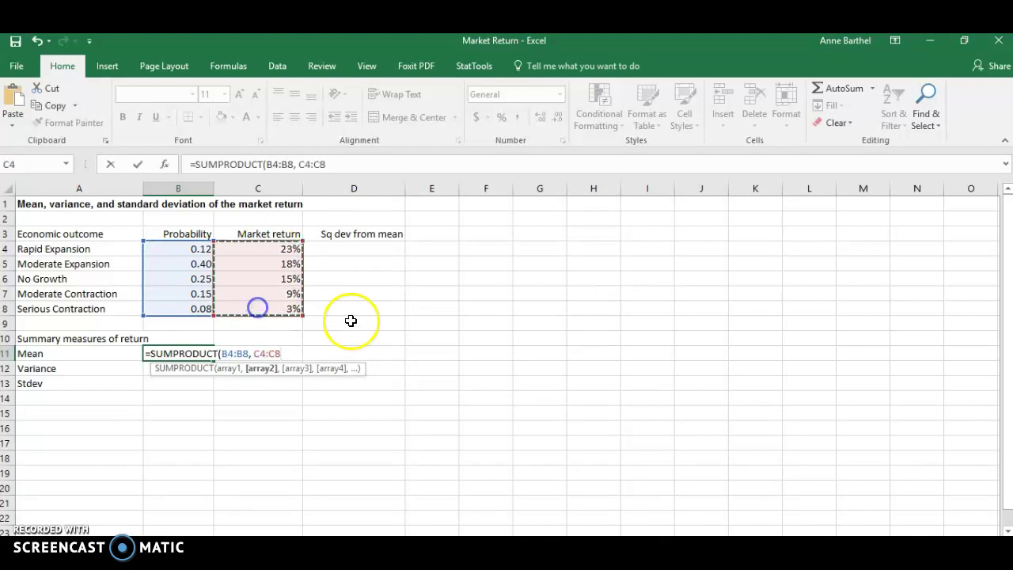
text())
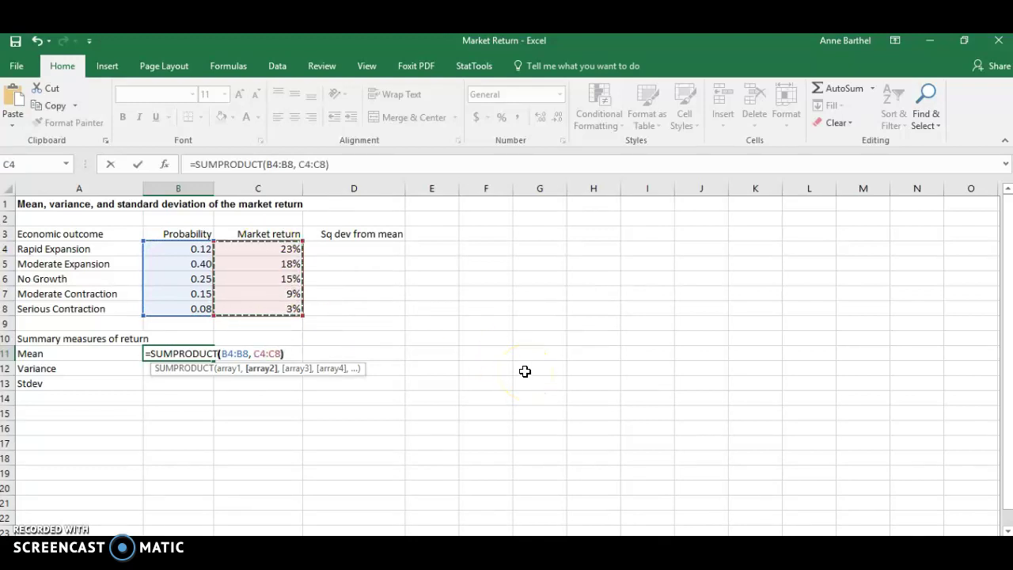
key(Return)
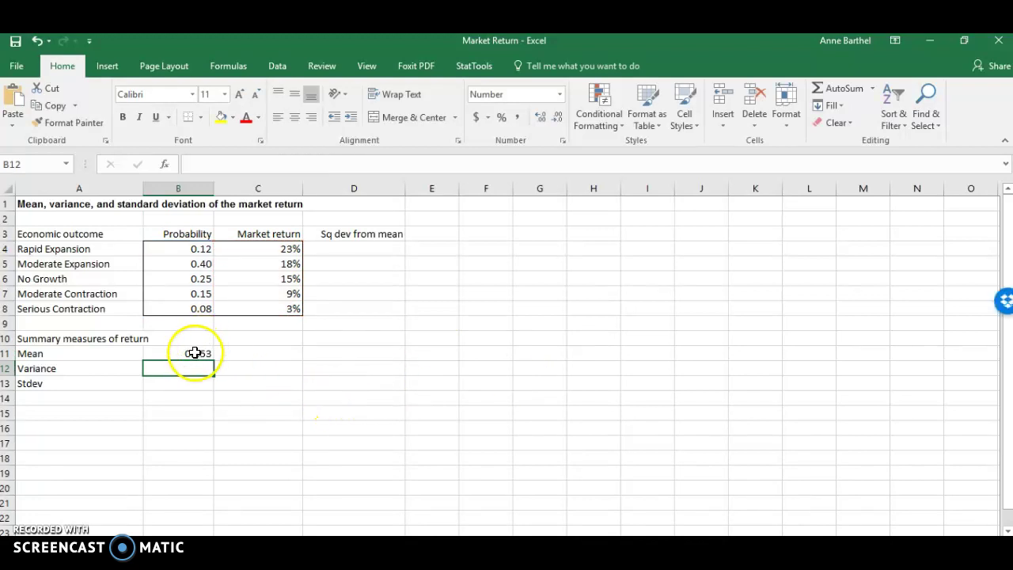
Format the mean in B11 as a percentage with one decimal place.
click(194, 353)
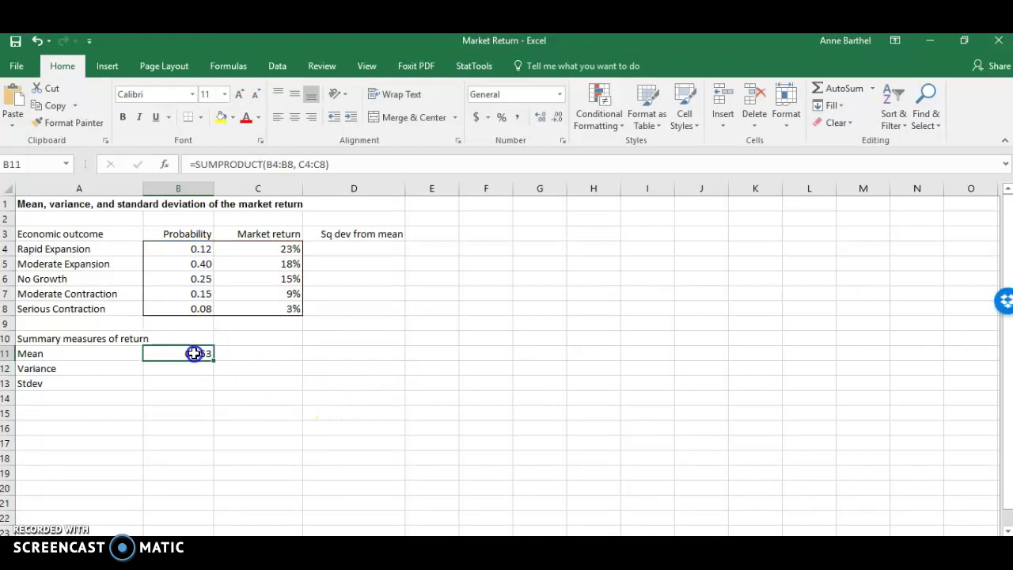
click(502, 118)
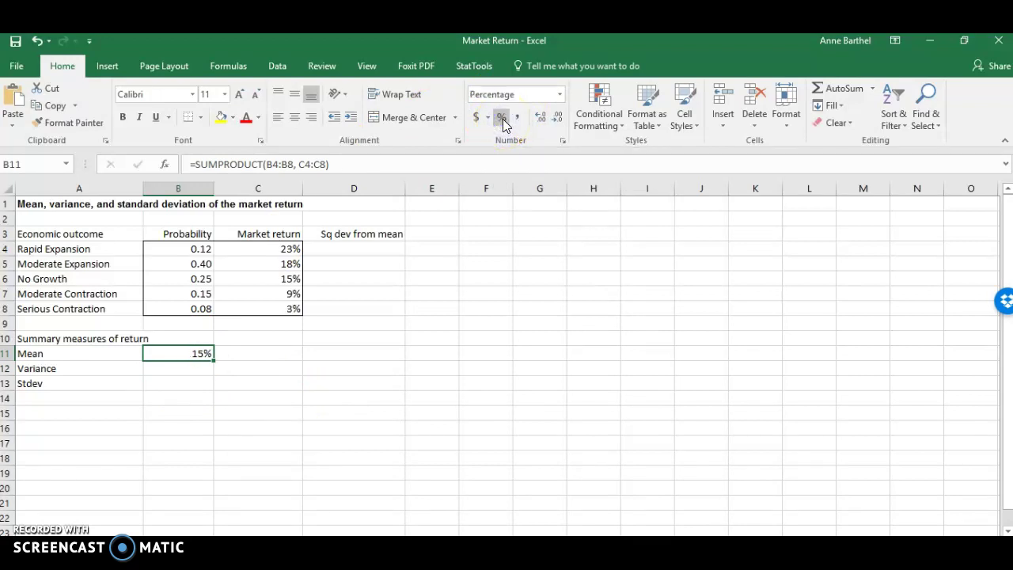
click(542, 119)
click(155, 374)
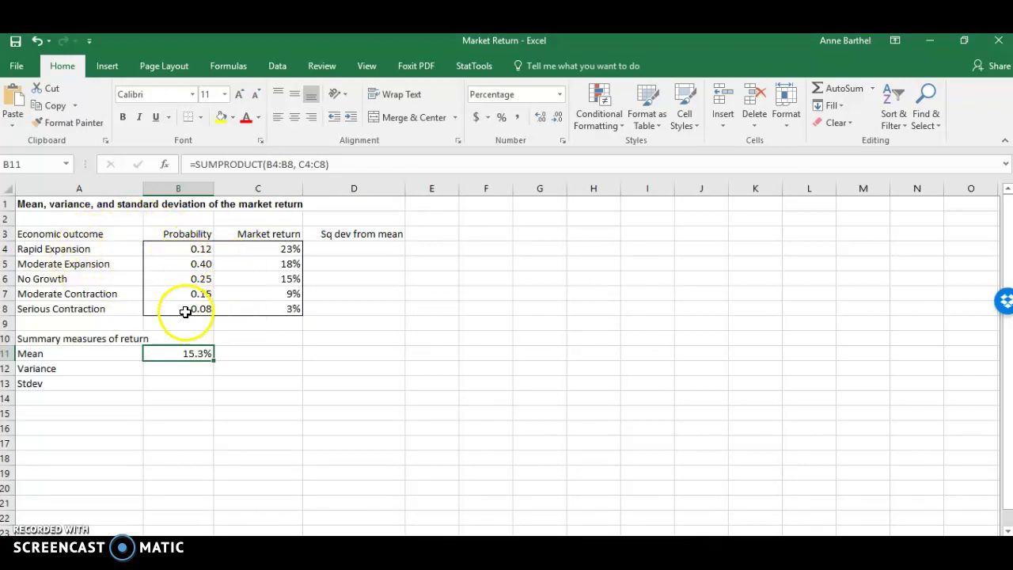
Calculate the squared deviation from the mean for Rapid Expansion in D4 with the formula =(C4-$B$11)^2.
click(177, 367)
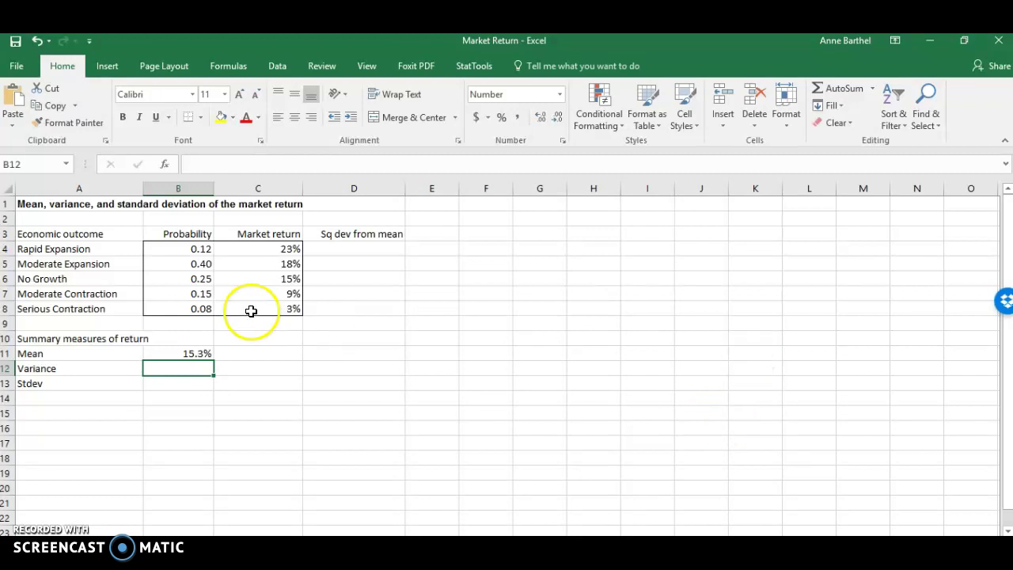
click(348, 248)
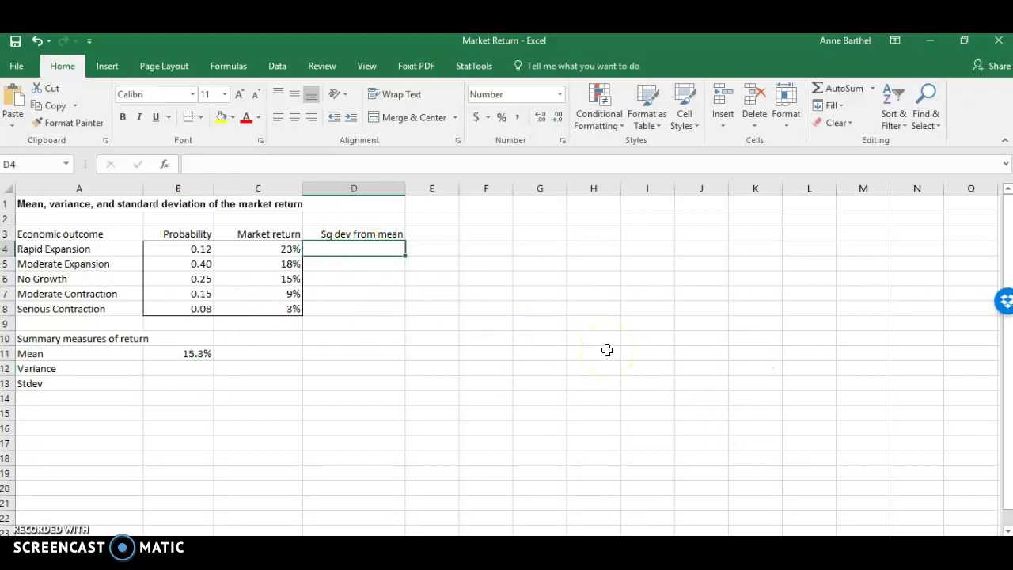
text(=)
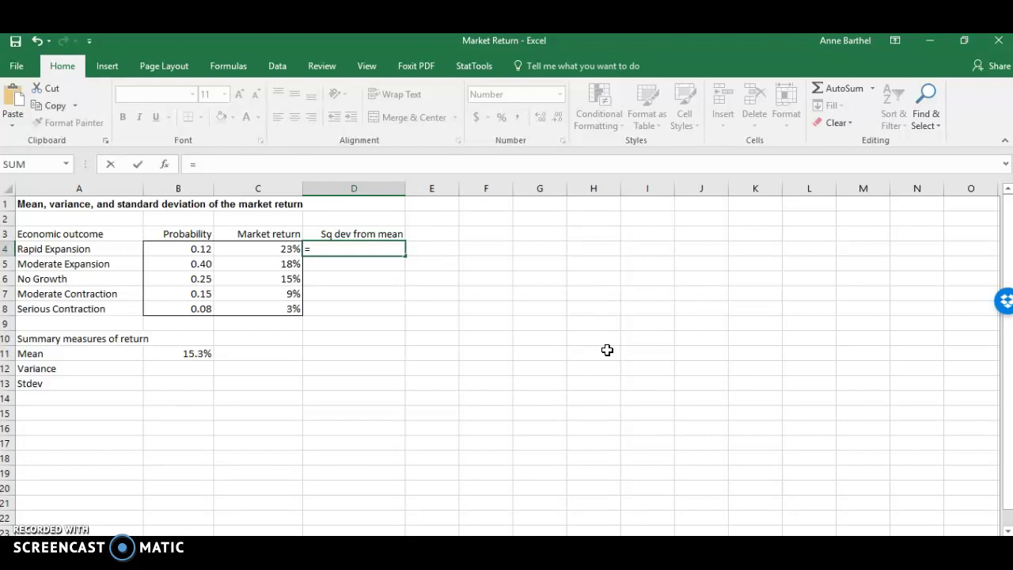
text(()
click(270, 248)
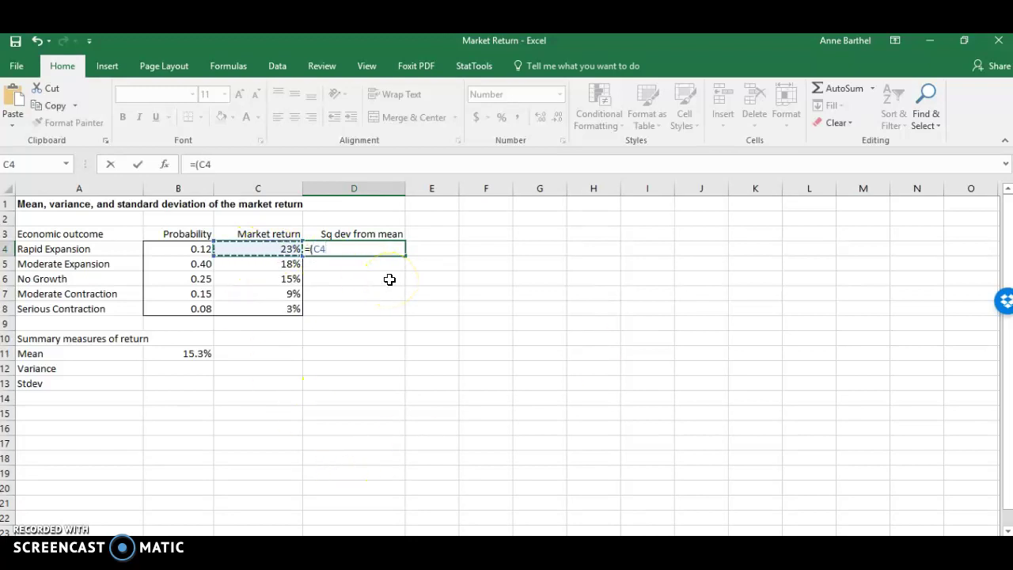
text(-)
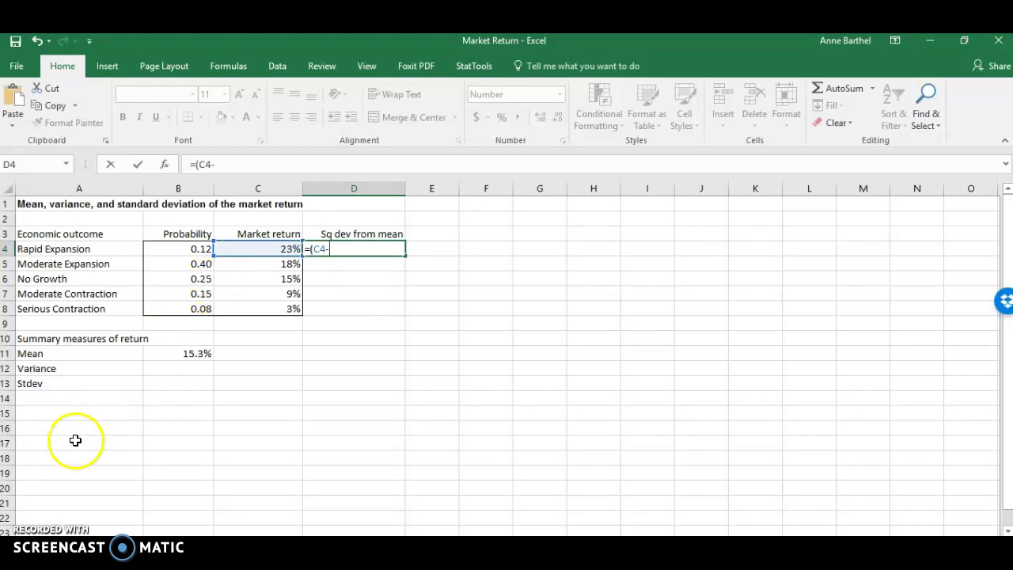
click(171, 356)
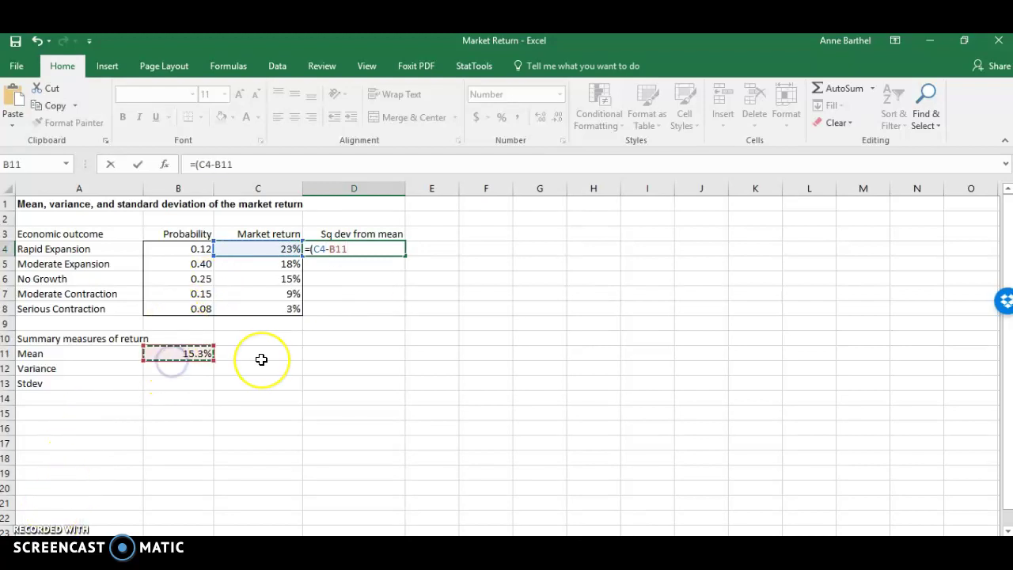
click(331, 250)
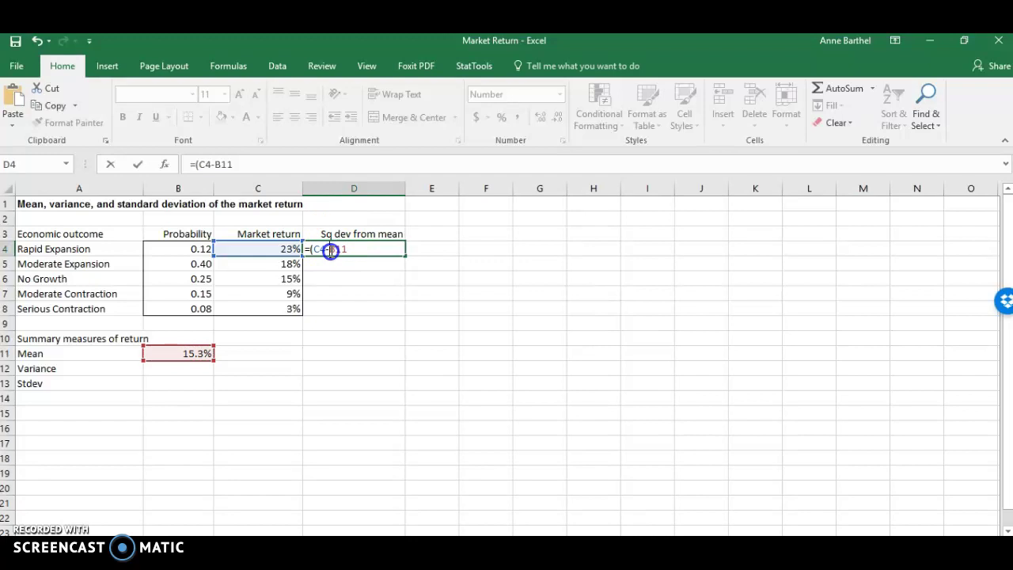
text($)
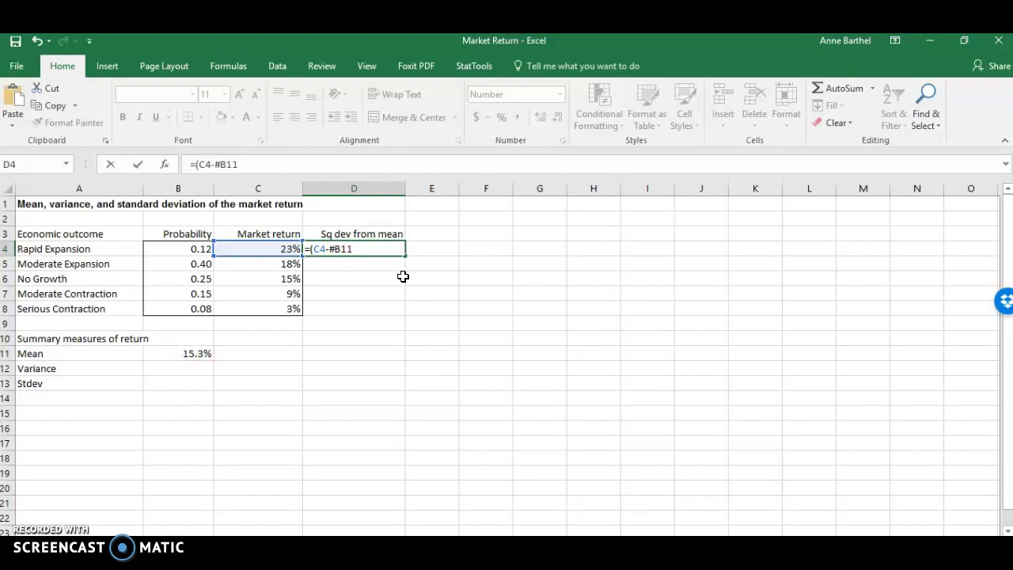
key(BackSpace)
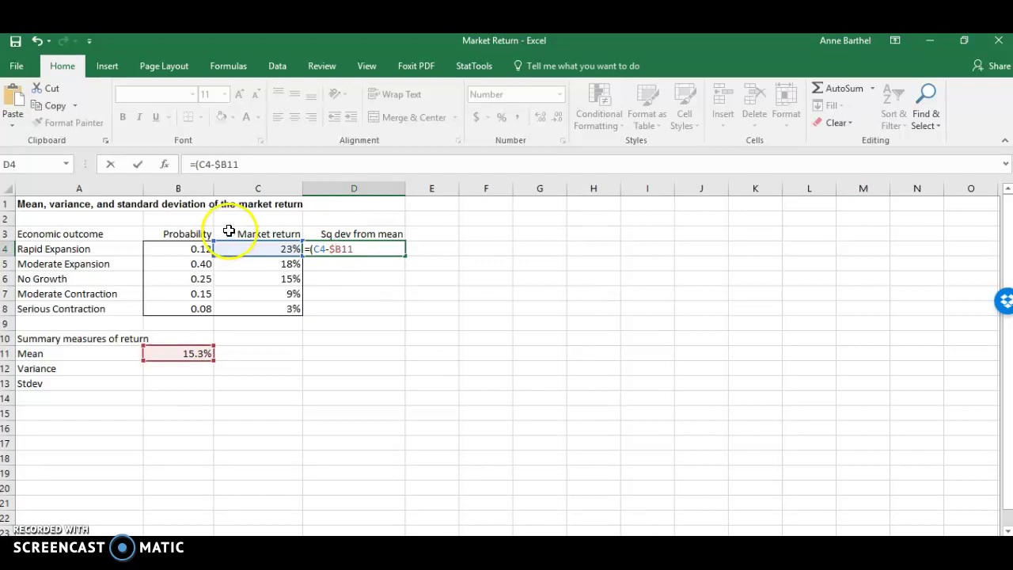
click(334, 250)
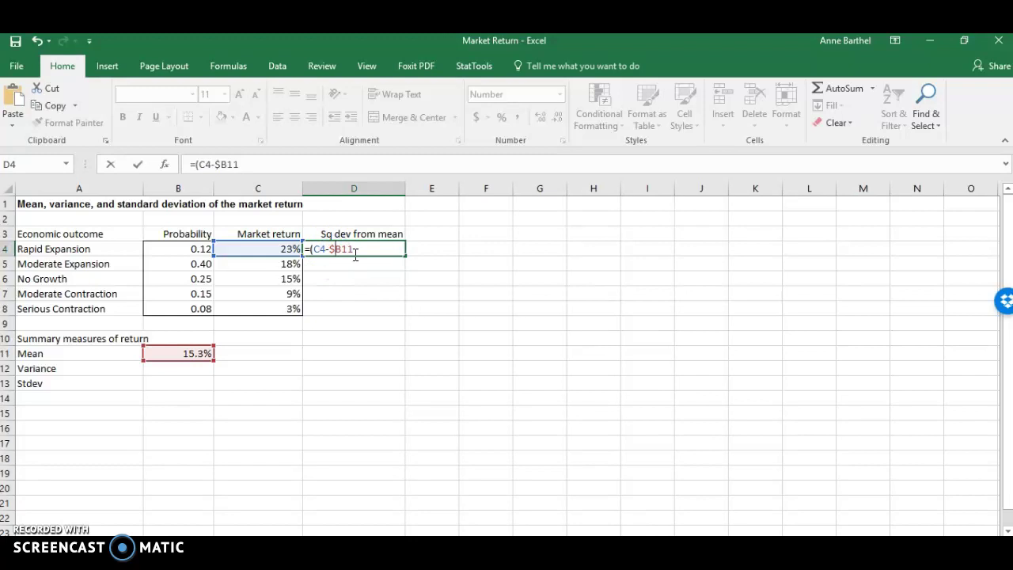
text($)
key(BackSpace)
key(Return)
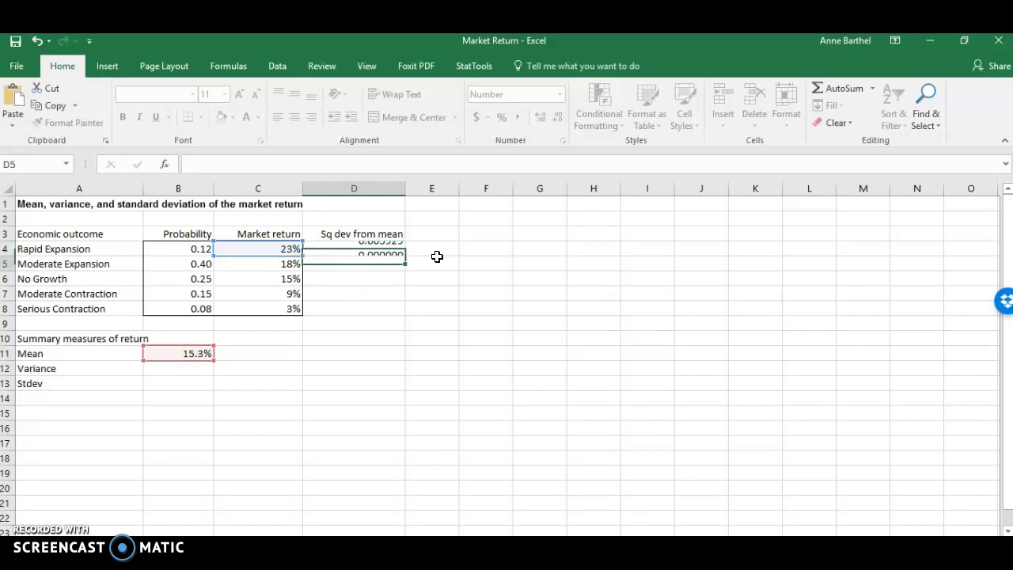
Copy the squared deviation formula from D4 down through D8 for the remaining economic outcomes.
click(376, 248)
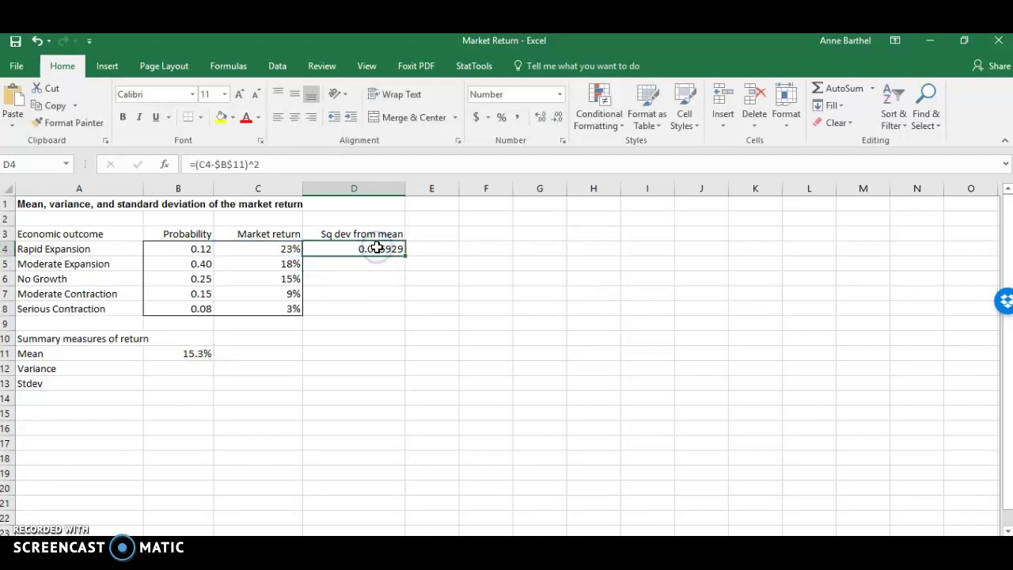
key(ctrl+c)
drag(394, 248, 391, 309)
key(ctrl+v)
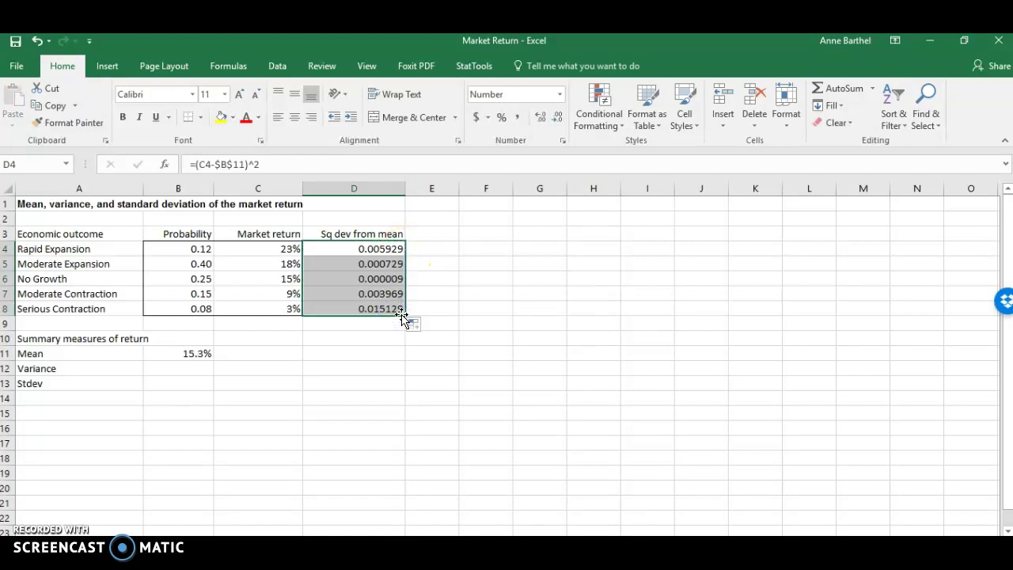
click(465, 304)
Calculate the variance in cell B12 with the formula =SUMPRODUCT(D4:D8, B4:B8).
click(185, 366)
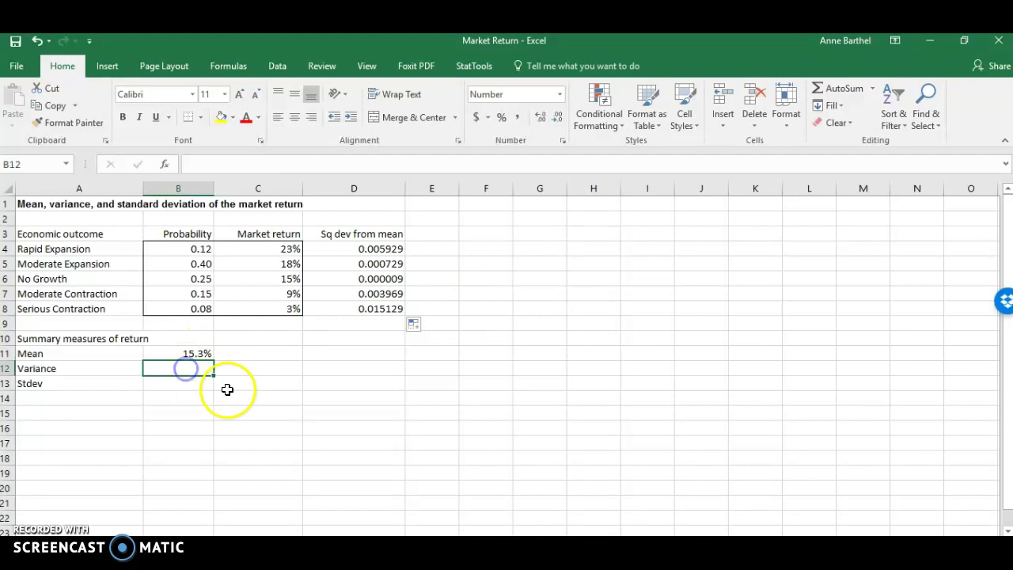
text(=sum)
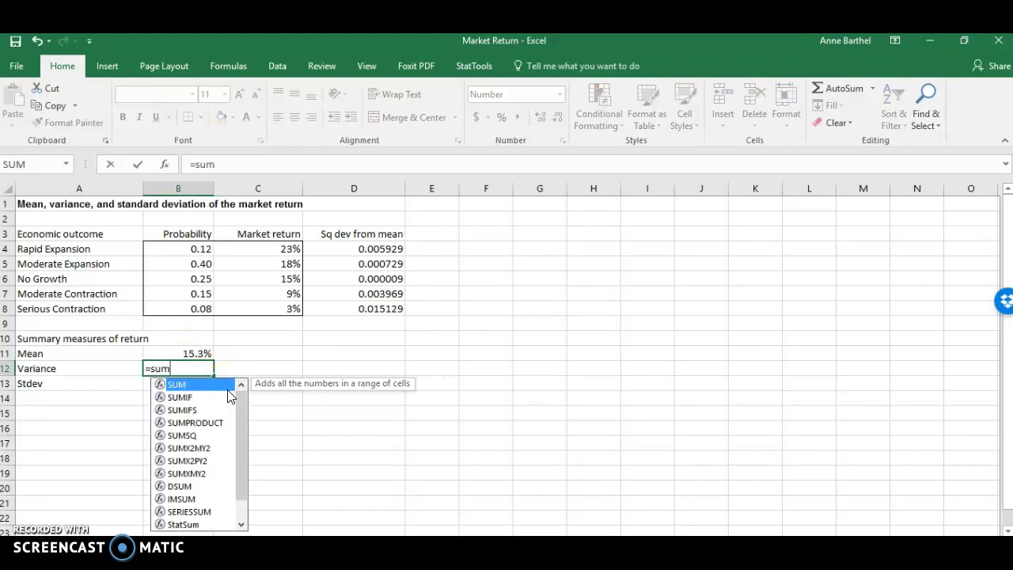
double_click(177, 422)
click(360, 250)
drag(360, 250, 355, 311)
text(,)
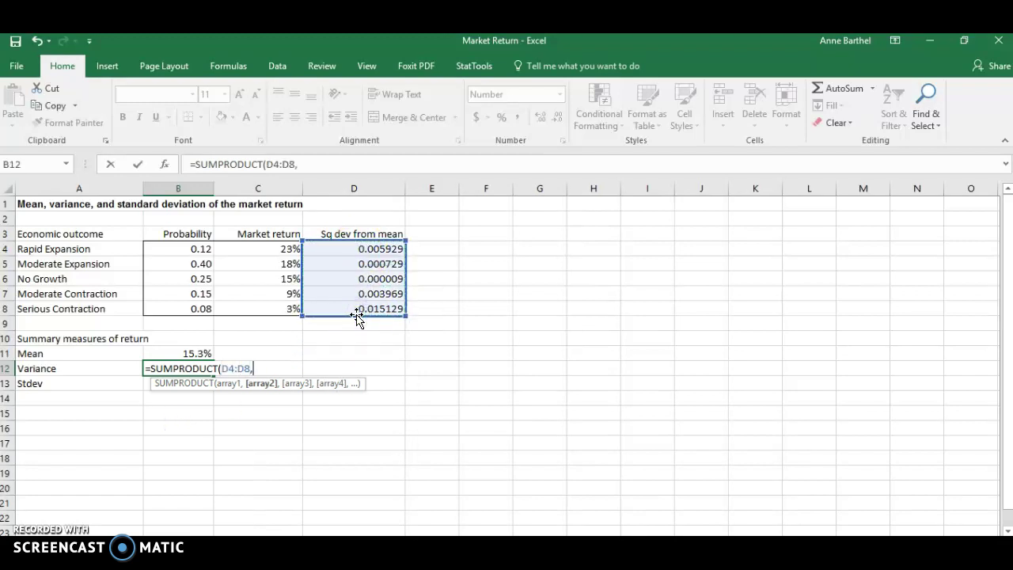
drag(197, 250, 194, 307)
text())
key(Return)
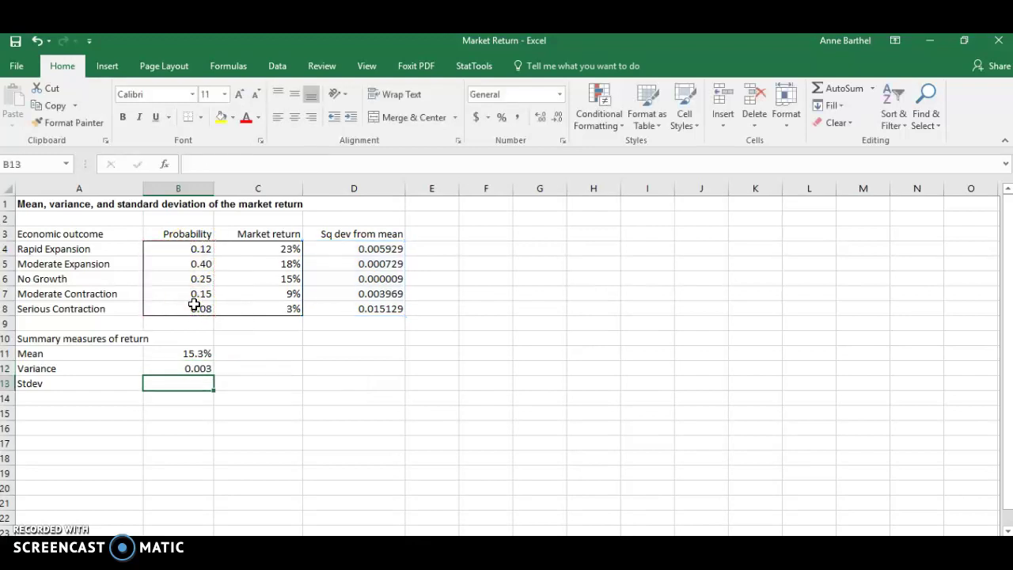
click(171, 369)
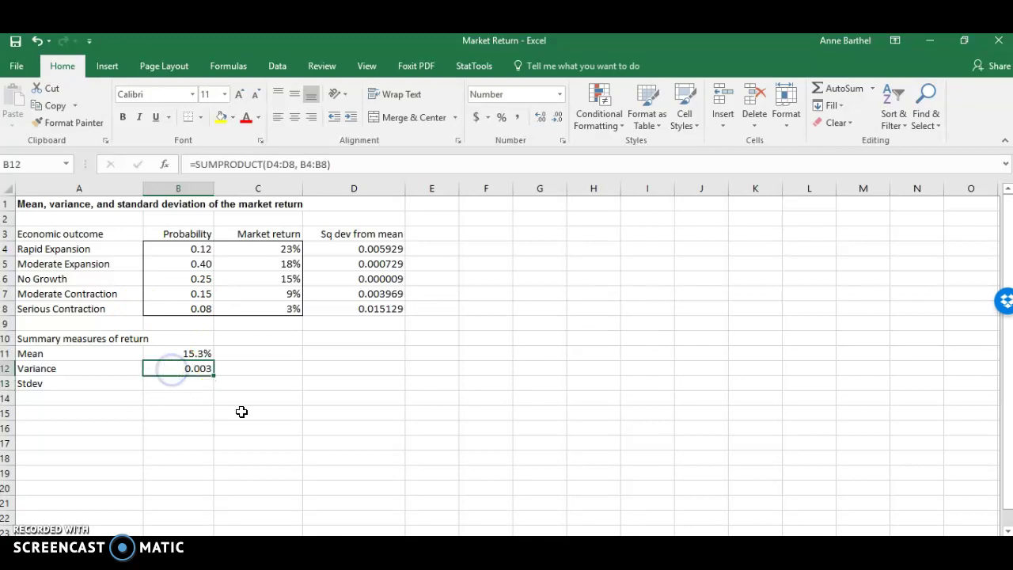
Calculate the standard deviation in cell B13 as the square root of the variance with the formula =SQRT(B12).
click(190, 384)
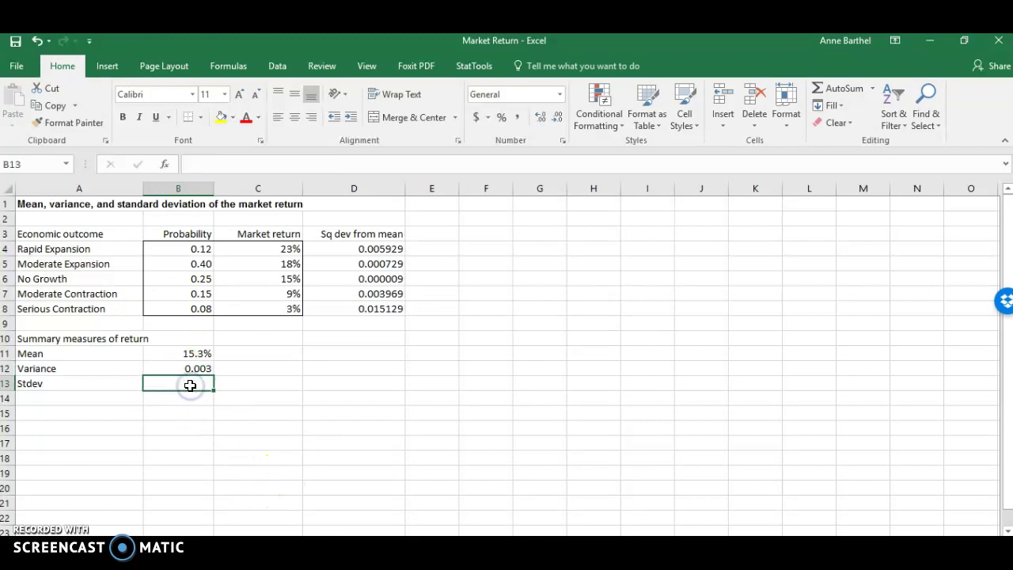
text(=)
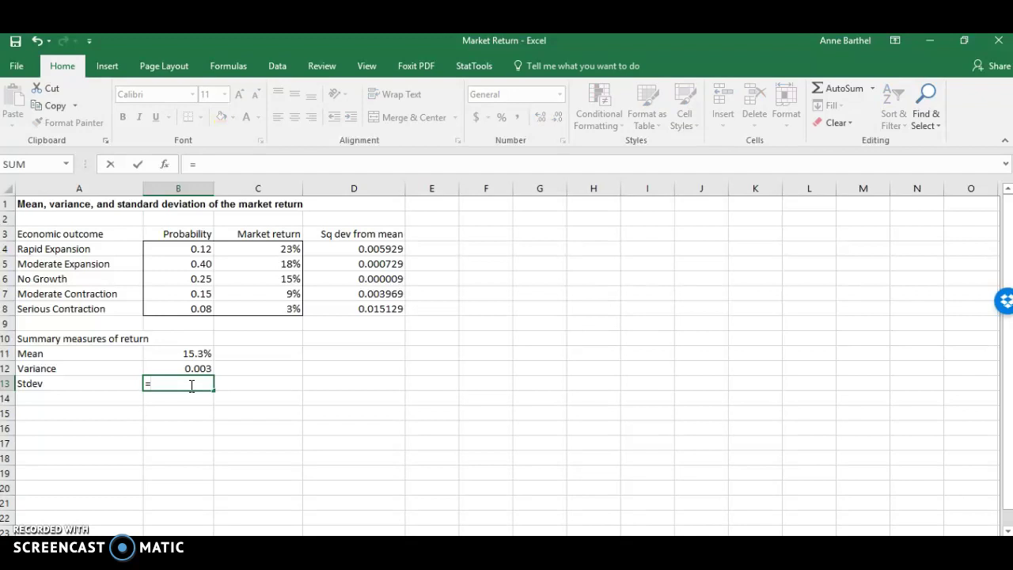
text(sqrt)
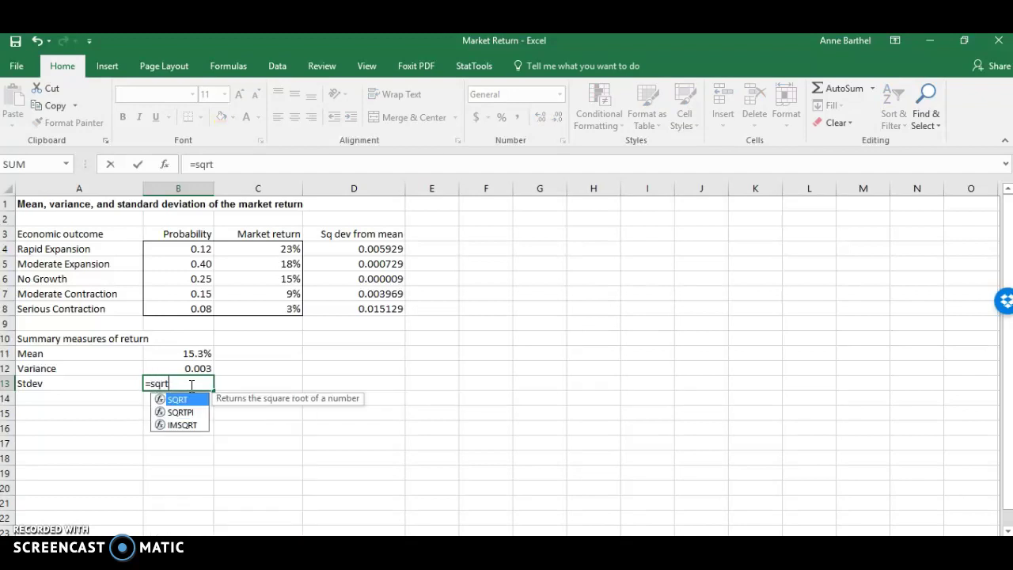
text(9)
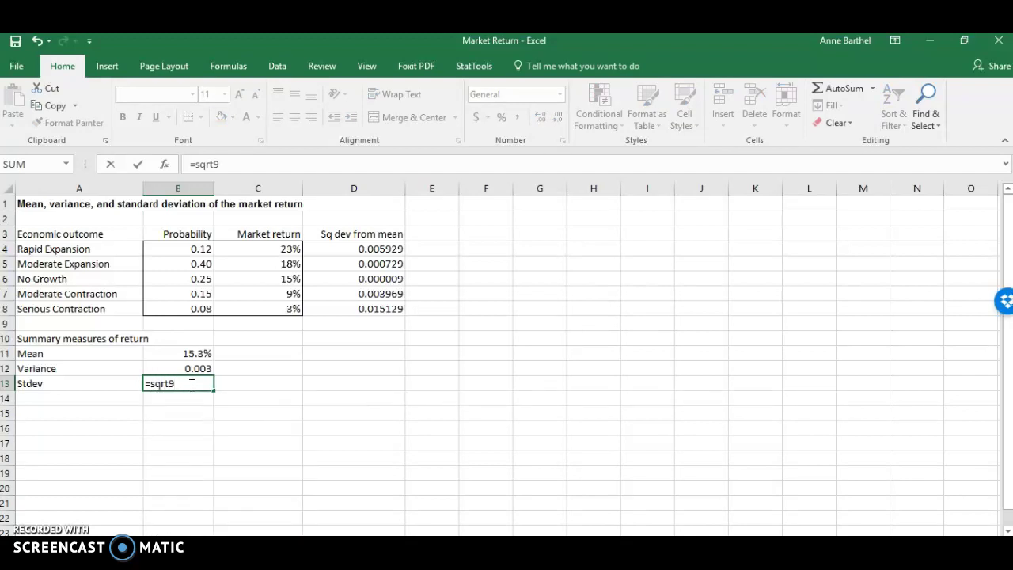
key(BackSpace)
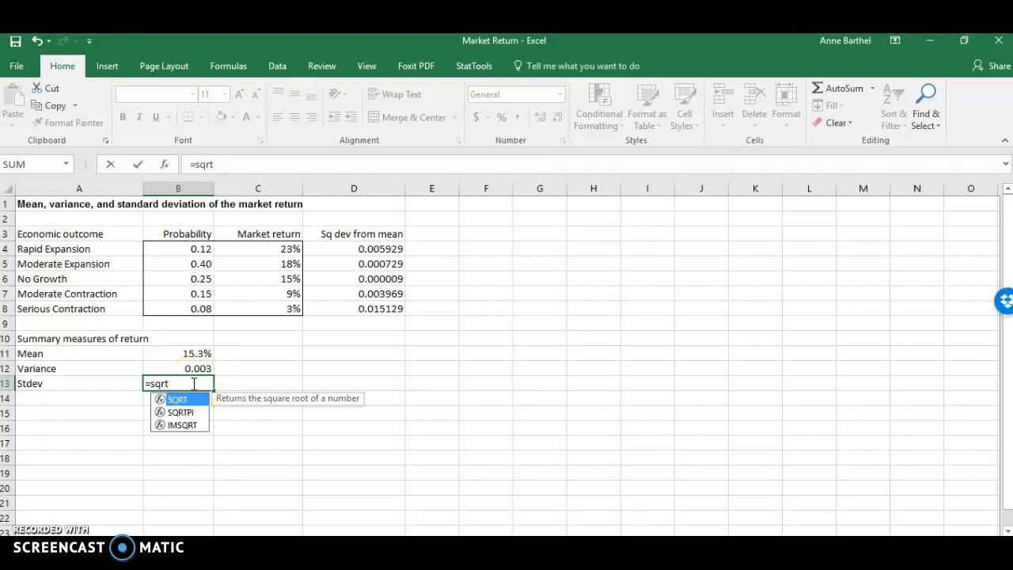
text(()
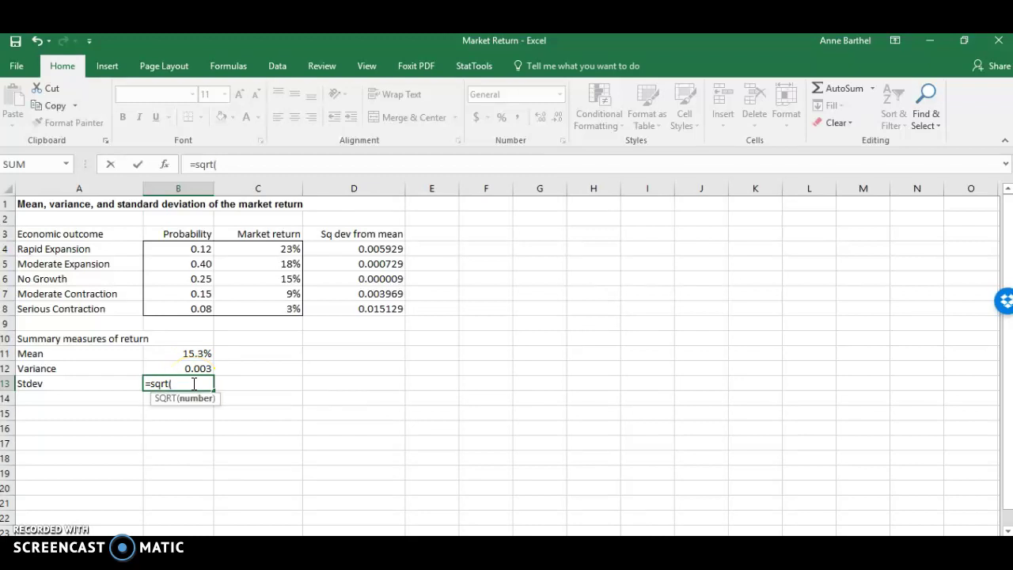
click(188, 367)
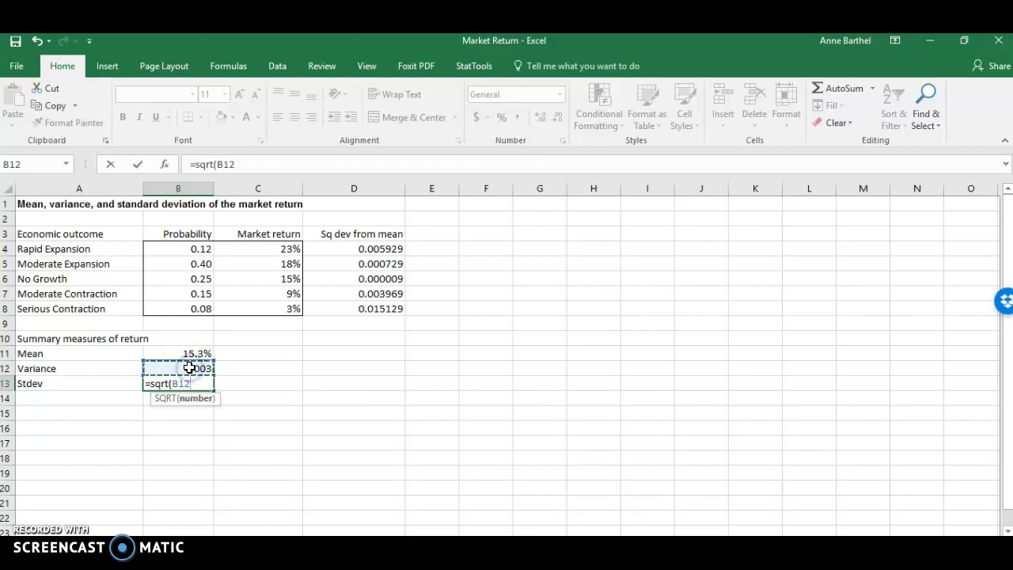
text())
key(Return)
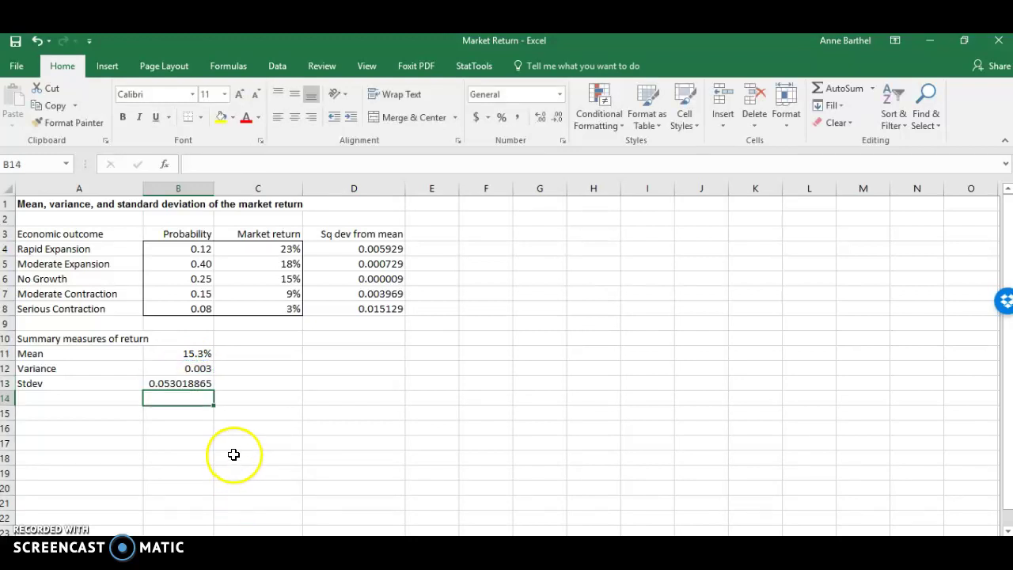
Format the standard deviation in B13 as a percentage with one decimal place.
click(167, 383)
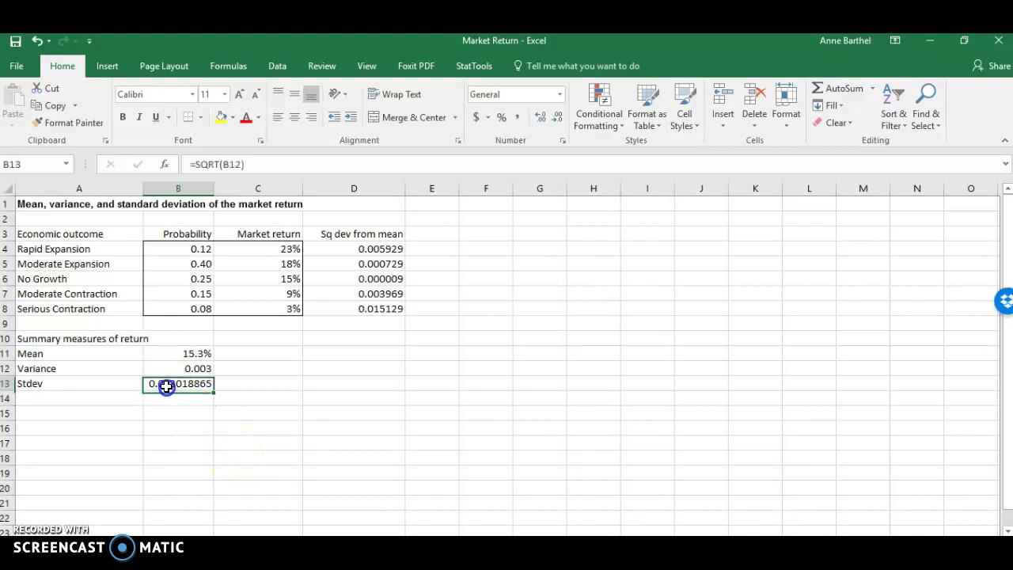
click(501, 117)
click(502, 121)
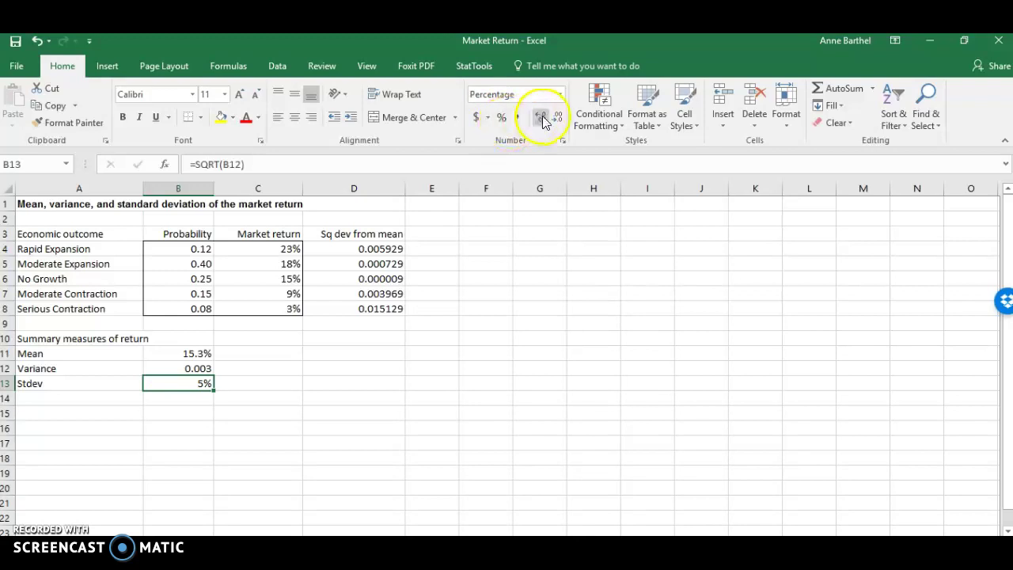
click(542, 117)
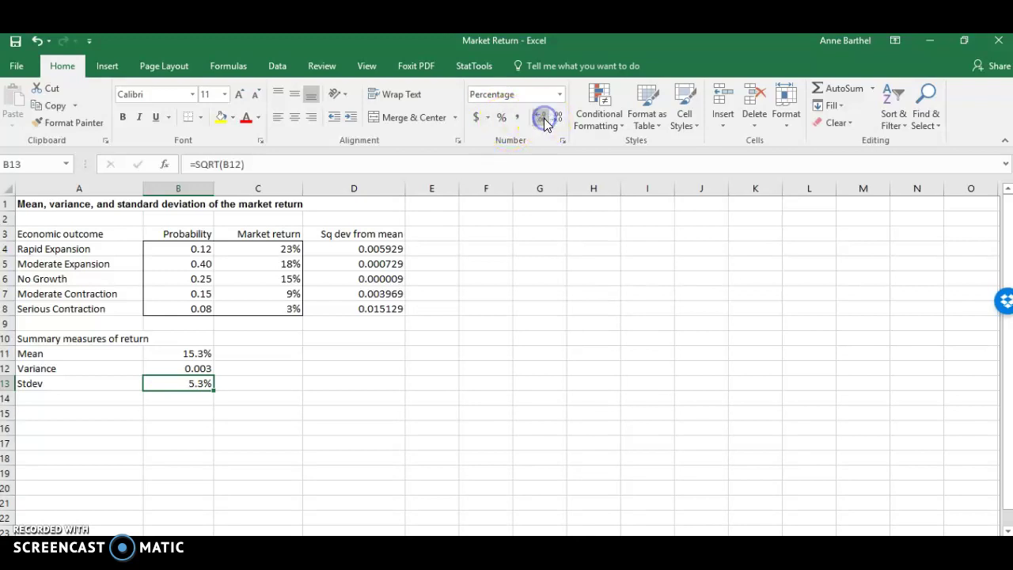
Calculate the variance a second way in cell C12 with the formula =SUMPRODUCT(C4:C8, C4:C8, B4:B8)-B11^2.
click(229, 369)
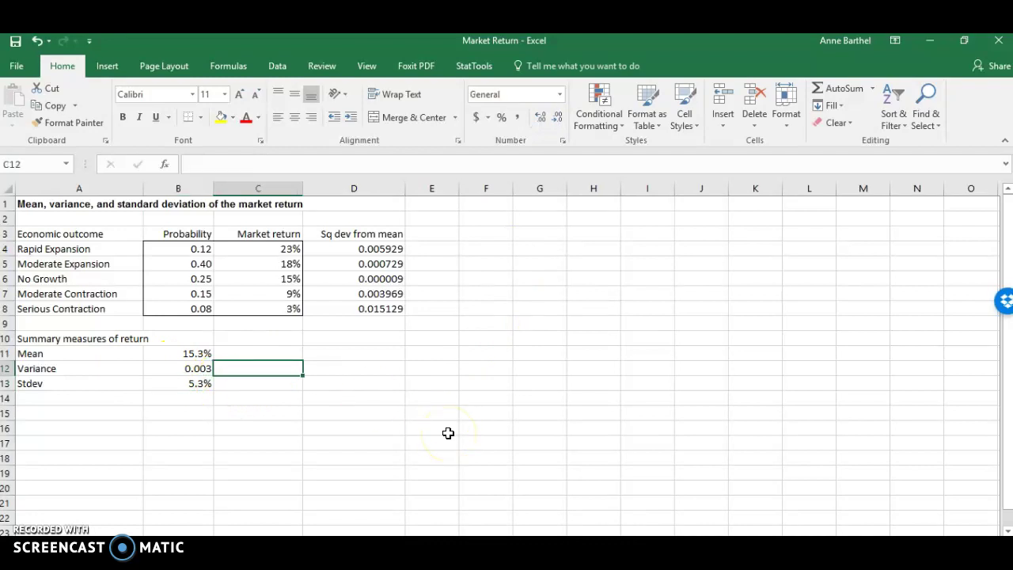
text(=)
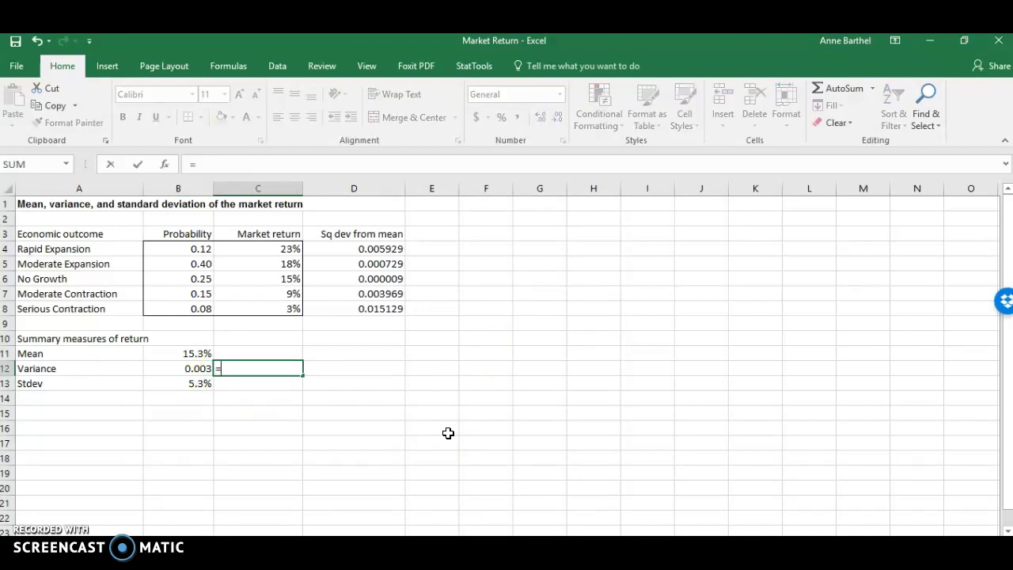
text(su)
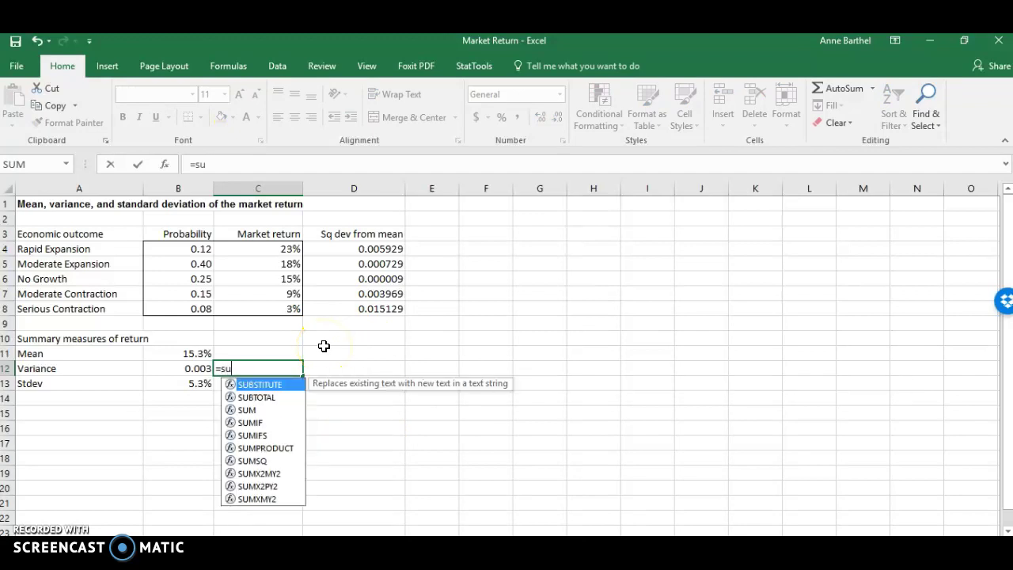
text(m)
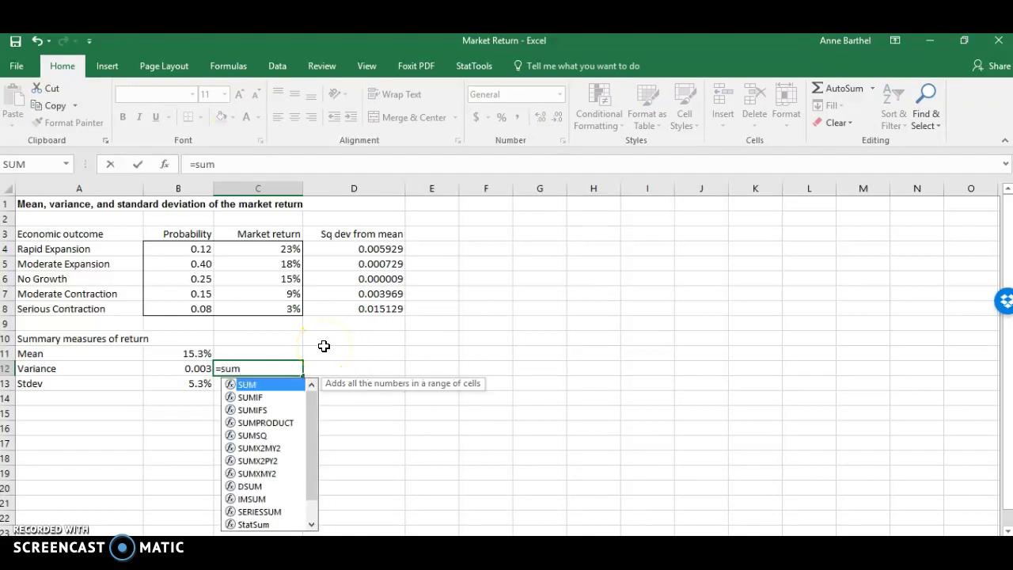
double_click(265, 423)
drag(276, 248, 278, 305)
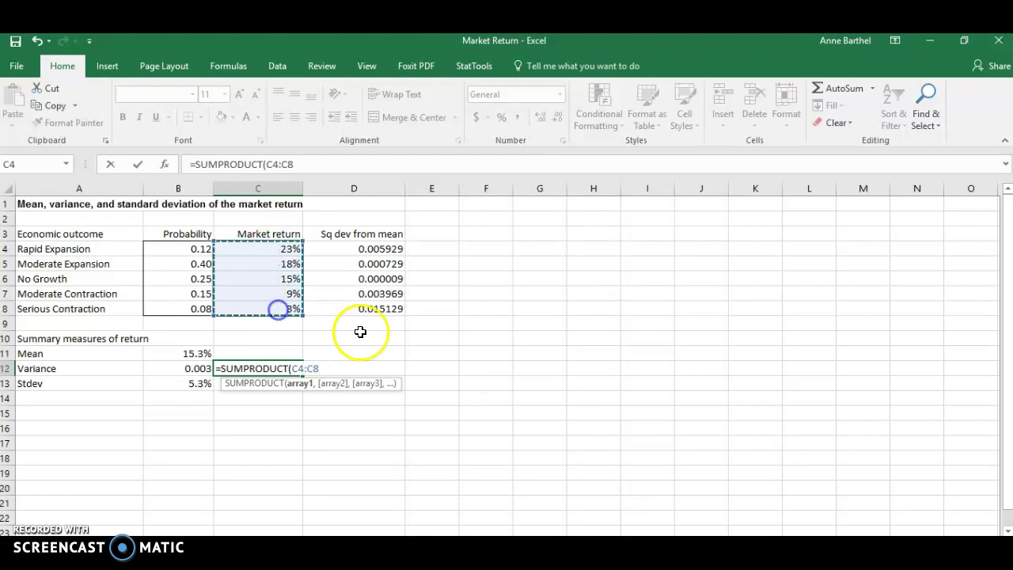
text(,)
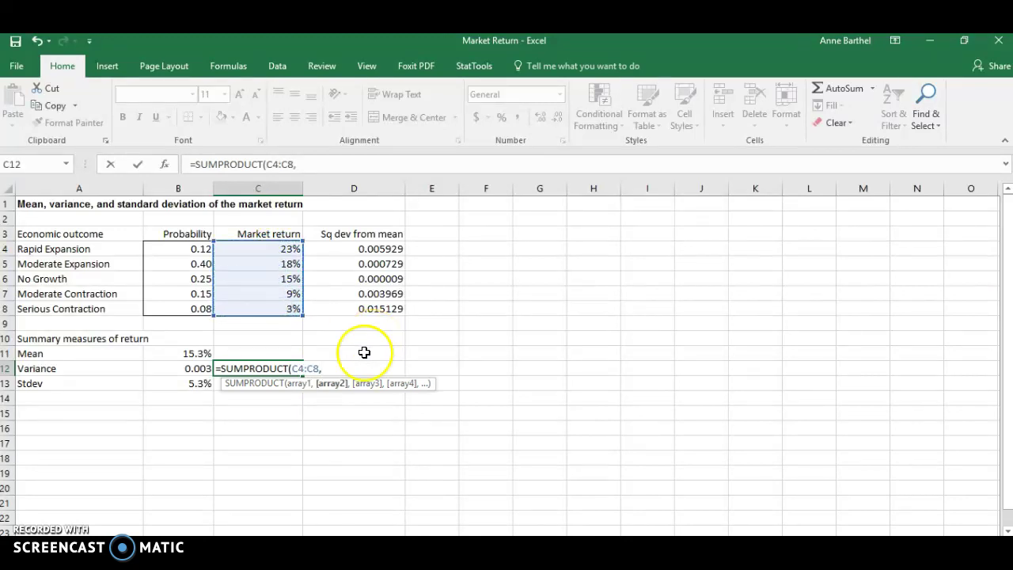
drag(264, 250, 260, 312)
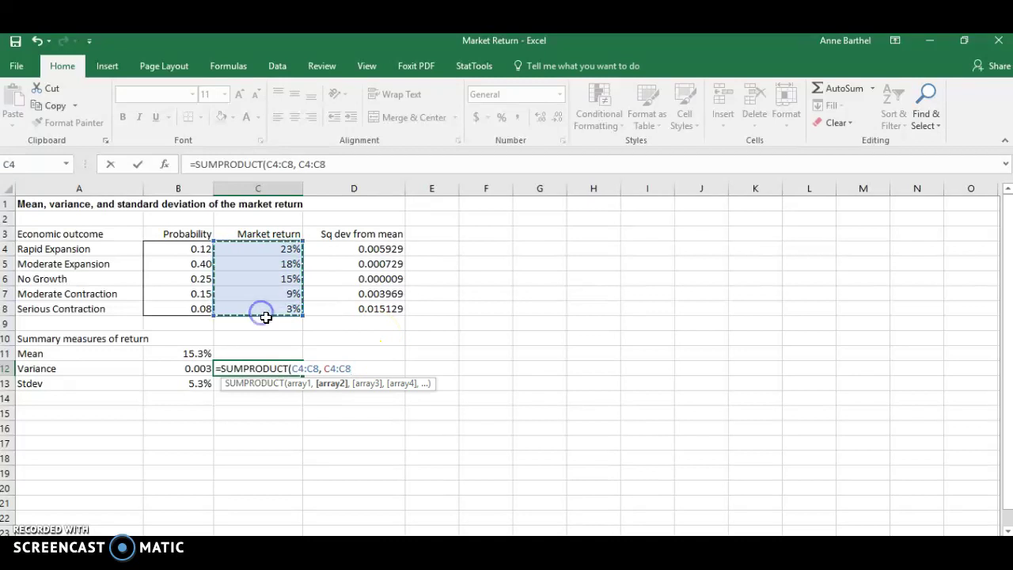
text(,)
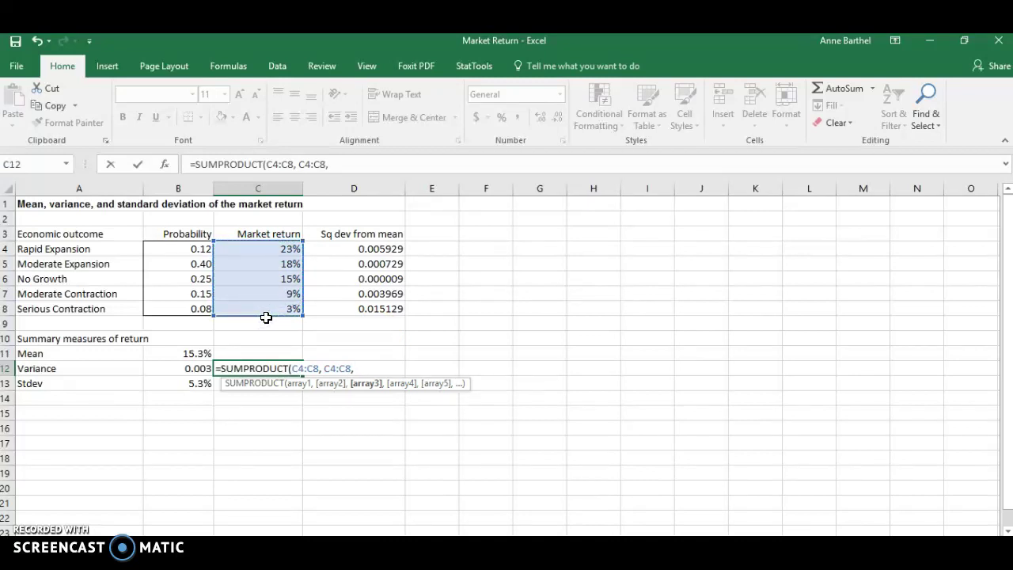
drag(157, 246, 150, 305)
text())
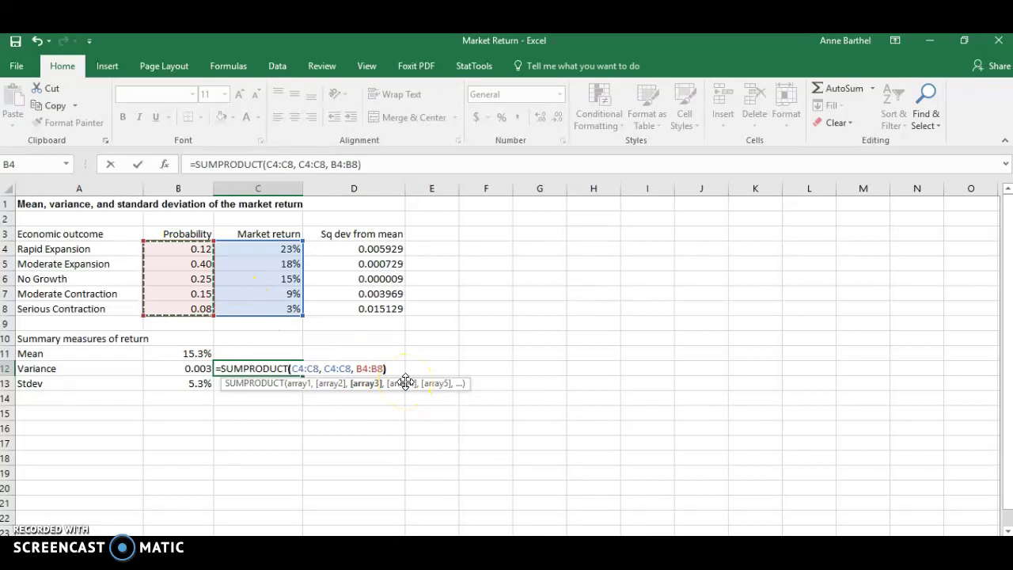
text(-)
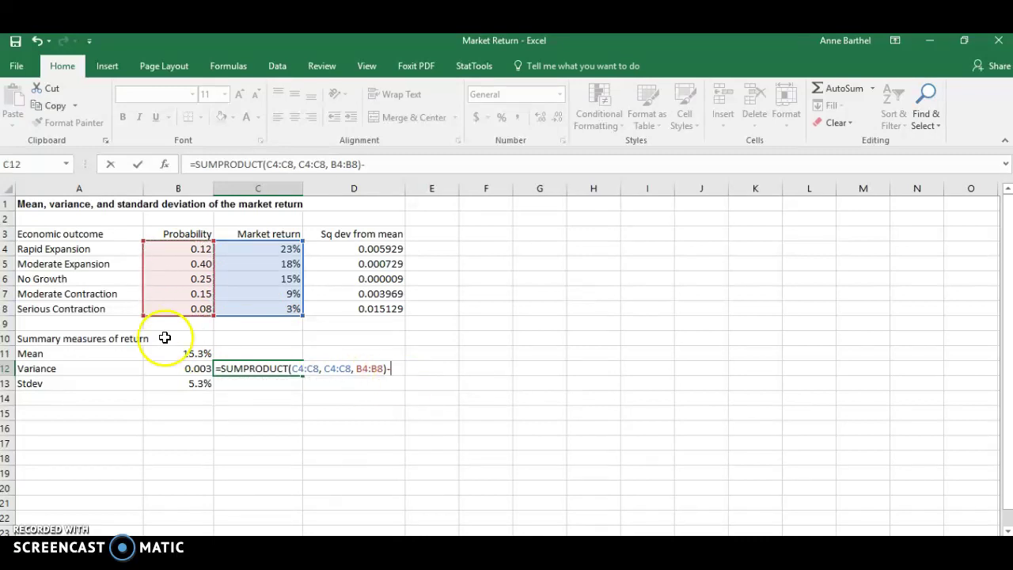
click(169, 351)
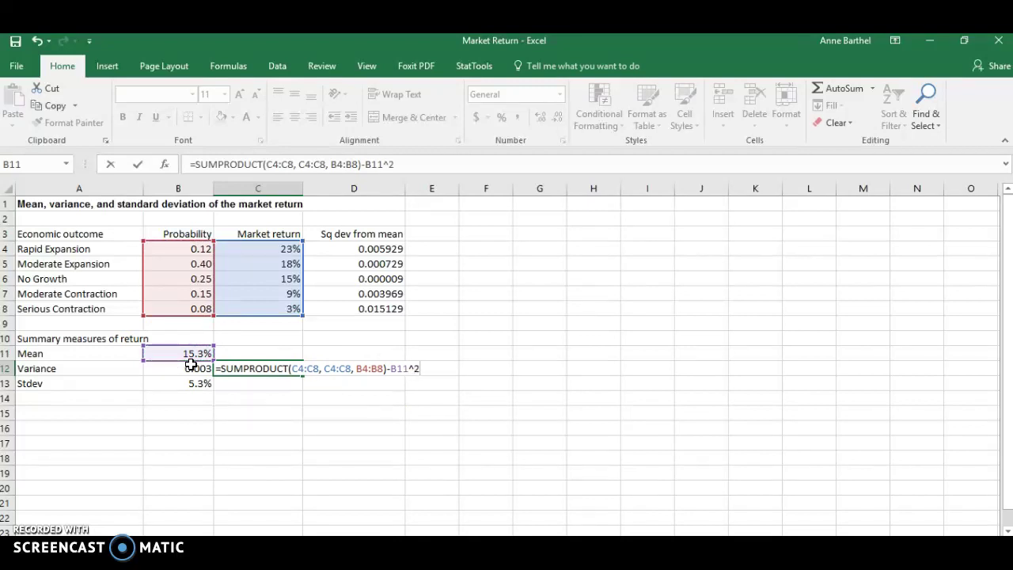
text(^2)
key(Return)
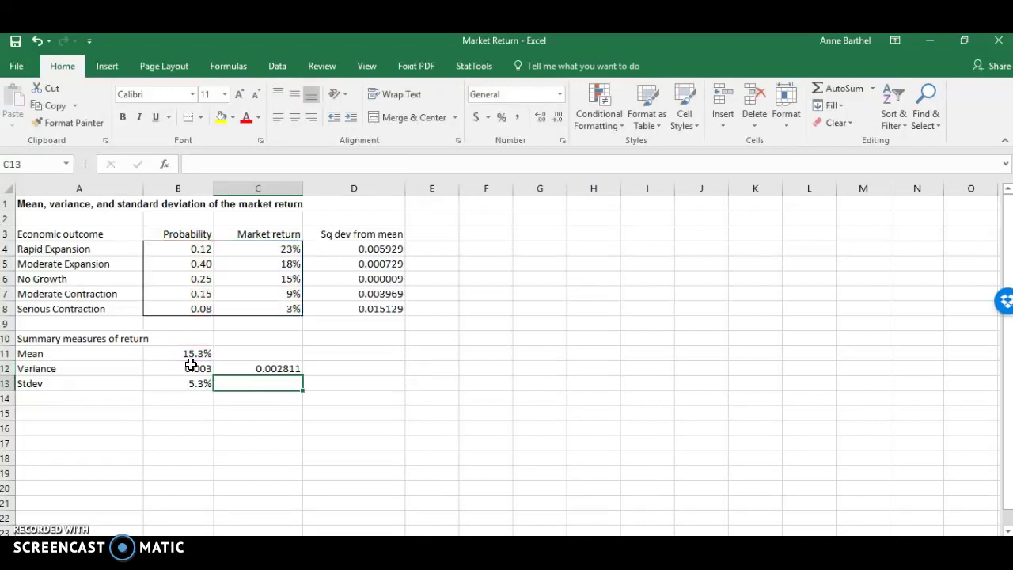
Reduce the alternative variance in C12 to three decimal places, then select the mean in B11.
click(267, 367)
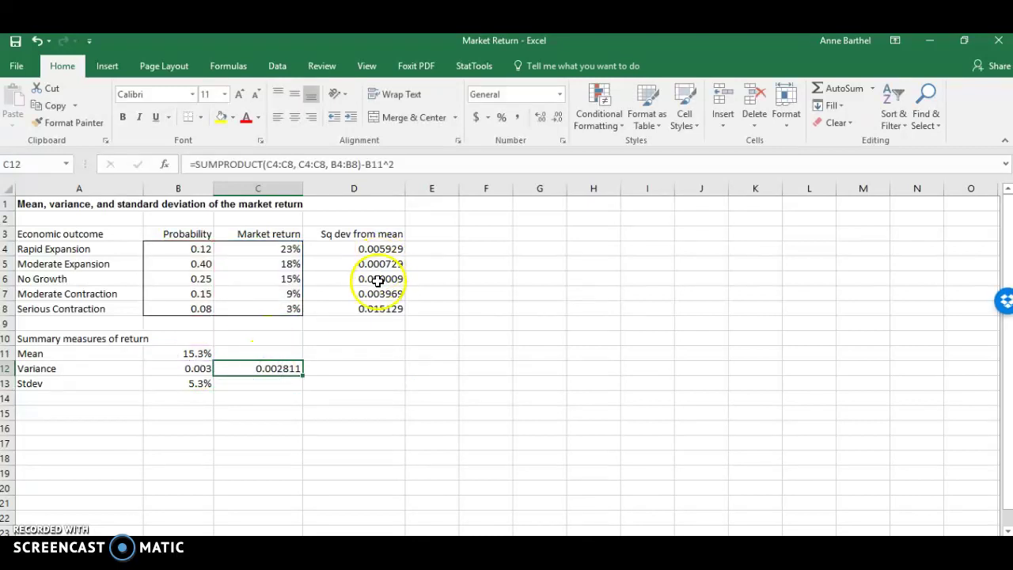
click(558, 118)
click(557, 118)
click(558, 119)
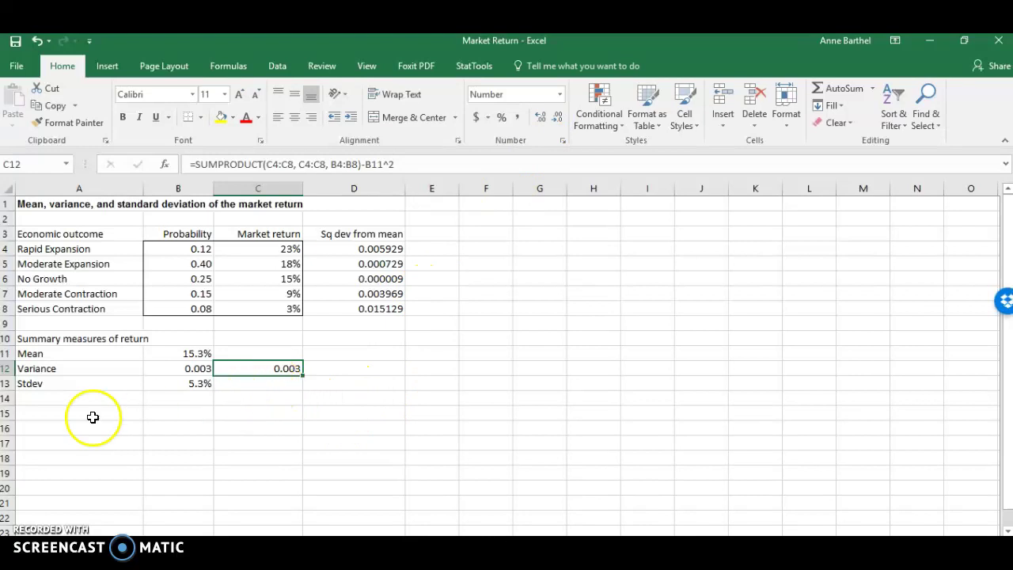
click(178, 353)
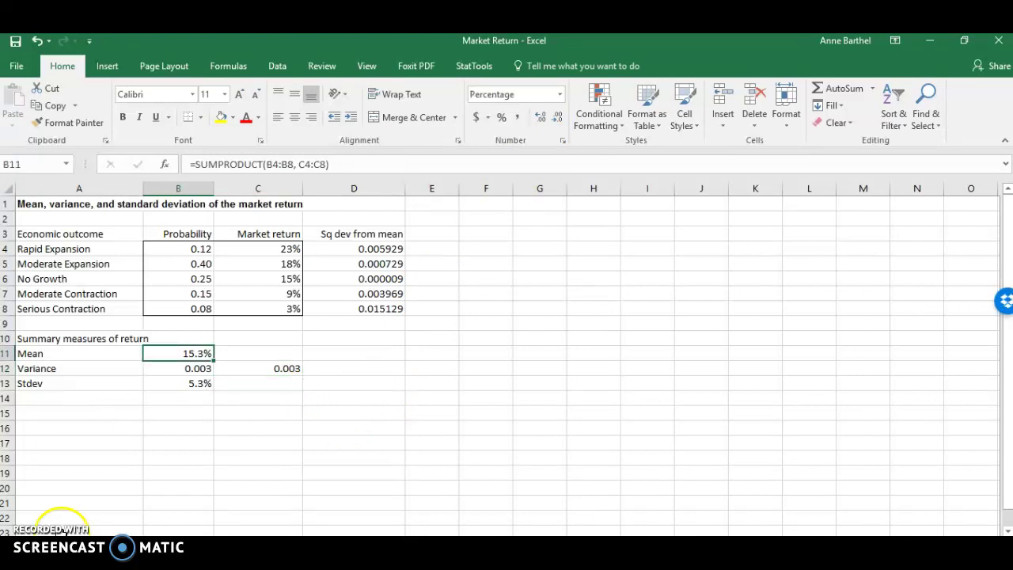